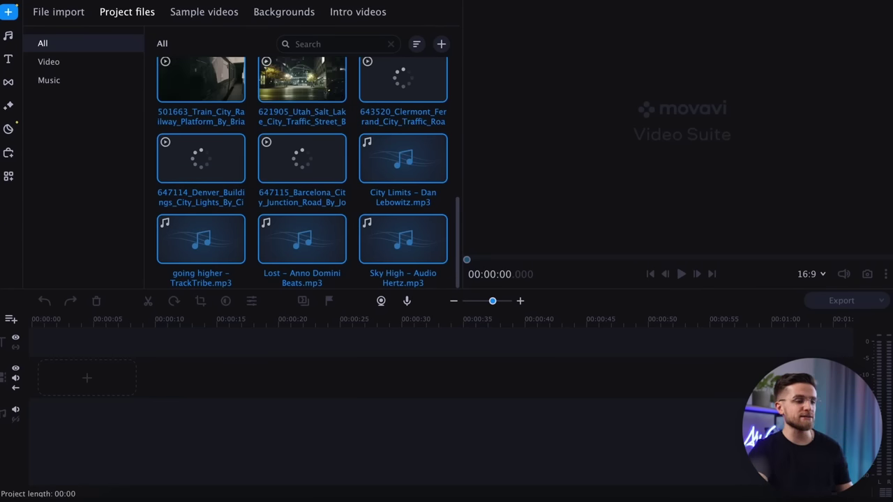
# Bring up the 'Movavi chat edit' note containing the Urban Exploration shot-by-shot script
pyautogui.press('super+Tab')
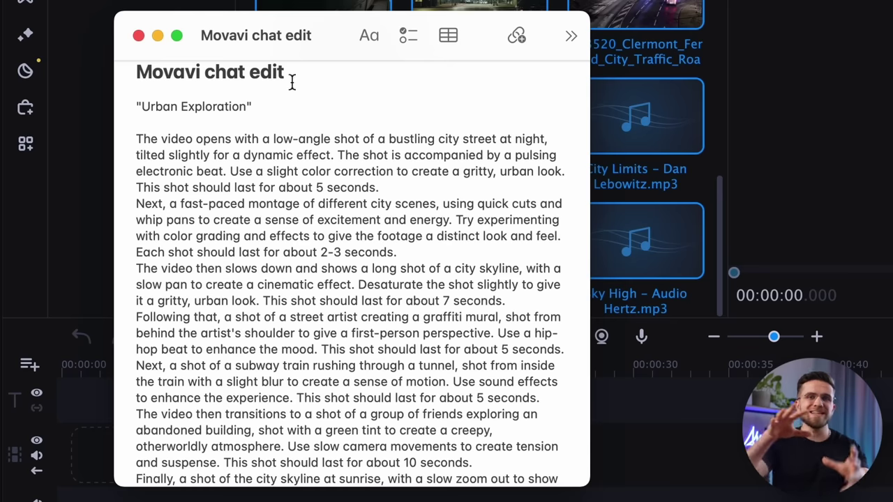
# Return to the Movavi editor and skip ahead in the playing interview video
pyautogui.click(102, 34)
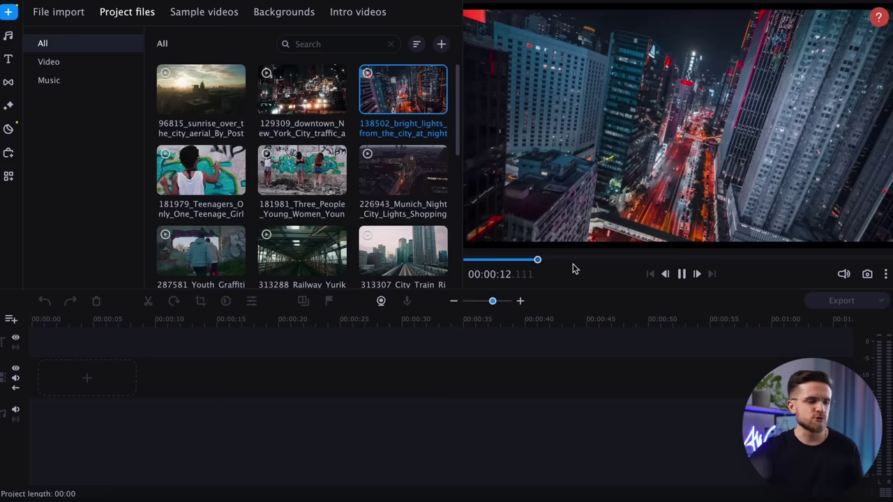
pyautogui.click(604, 260)
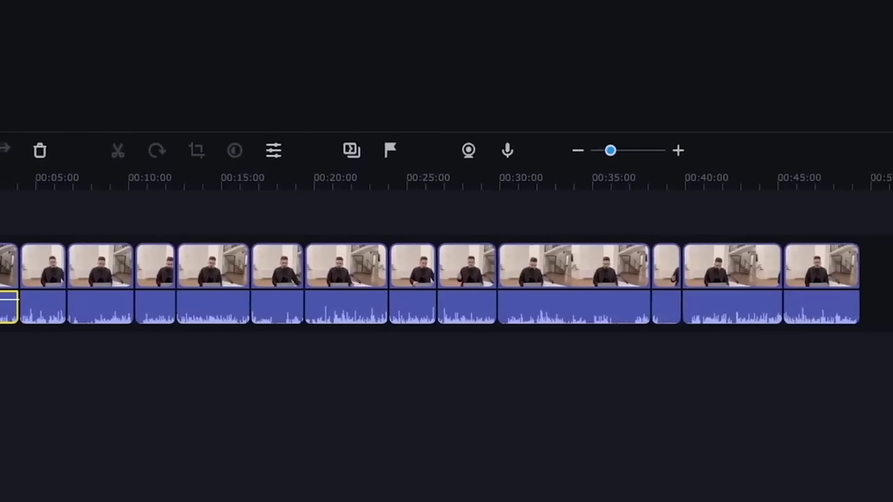
# Move the playhead in the example interview project
pyautogui.click(149, 239)
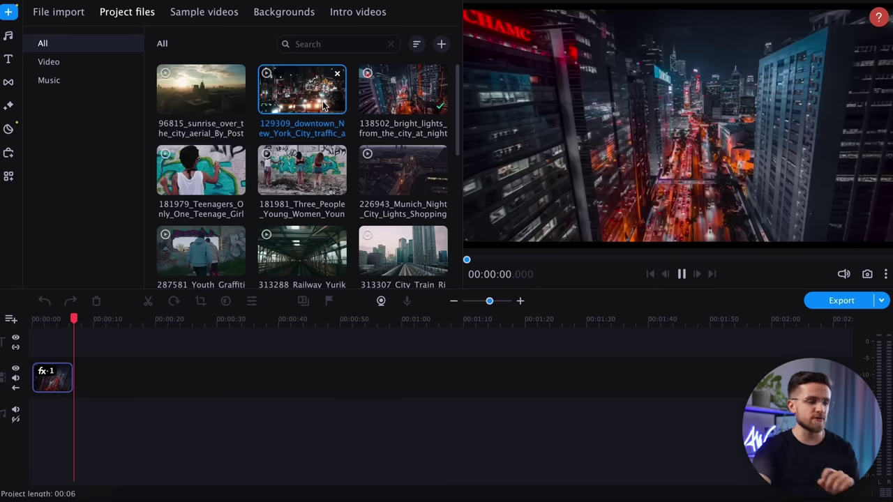
# Add the downtown night-traffic clips, scrub the joins, and append the Denver city-lights clip
pyautogui.moveTo(323, 103); pyautogui.dragTo(109, 398)
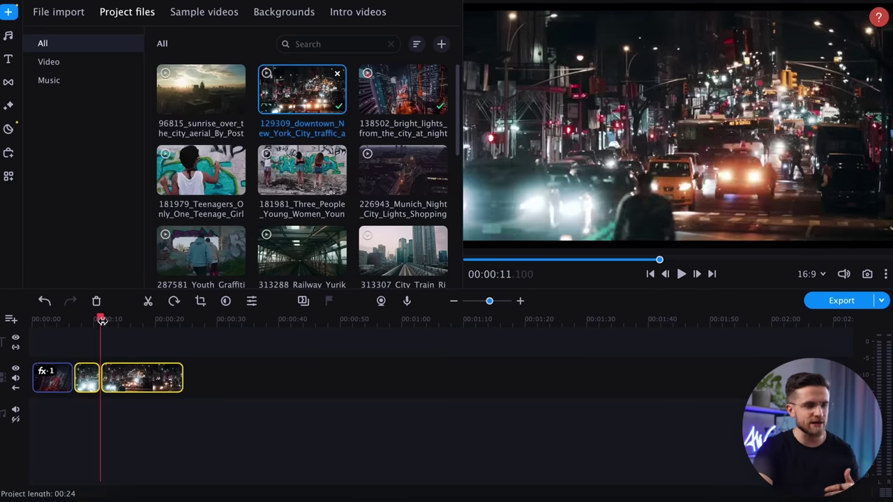
pyautogui.moveTo(100, 319); pyautogui.dragTo(121, 319)
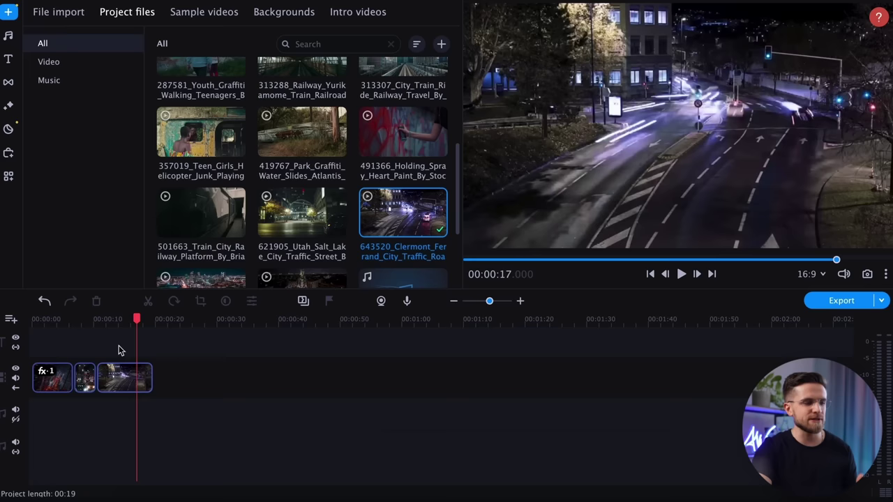
pyautogui.moveTo(115, 319)
pyautogui.mouseDown()
pyautogui.moveTo(100, 319)
pyautogui.moveTo(116, 319)
pyautogui.mouseUp()
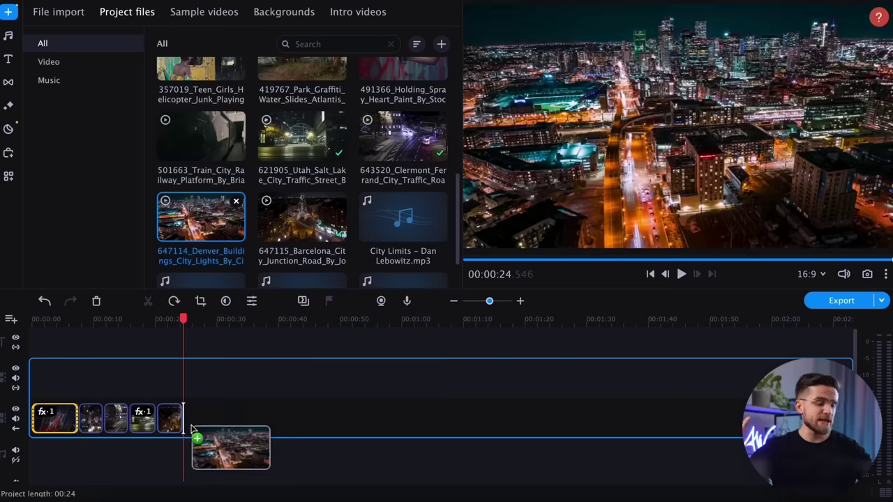
pyautogui.moveTo(183, 318); pyautogui.dragTo(189, 317)
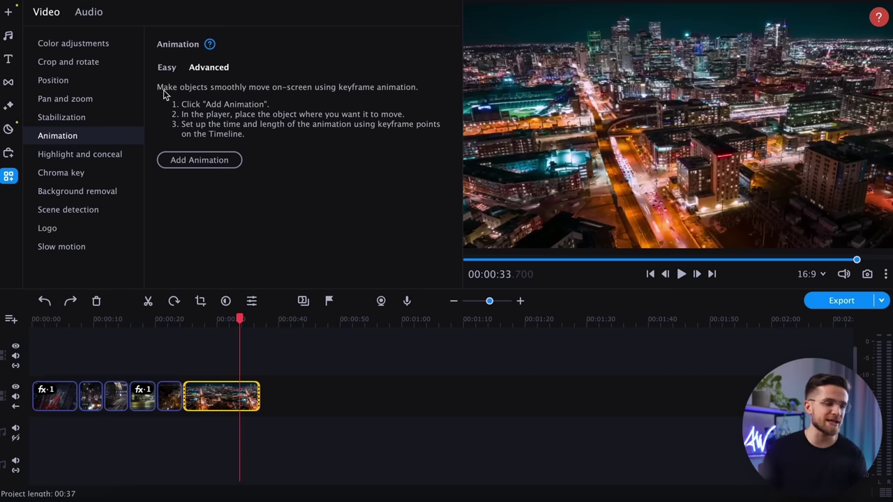
# Keyframe the Denver clip, enlarging it beyond the frame and shifting it down-left for a zoom-and-pan
pyautogui.click(178, 161)
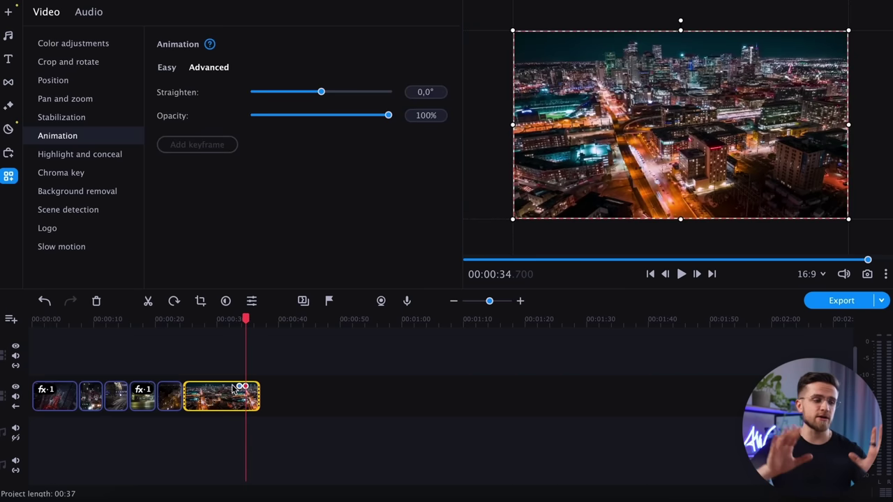
pyautogui.moveTo(239, 393); pyautogui.dragTo(179, 388)
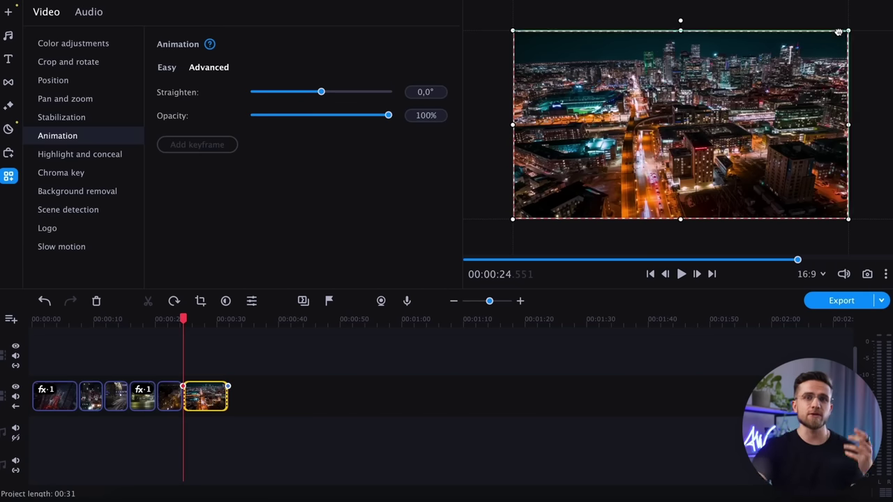
pyautogui.moveTo(839, 32); pyautogui.dragTo(887, 4)
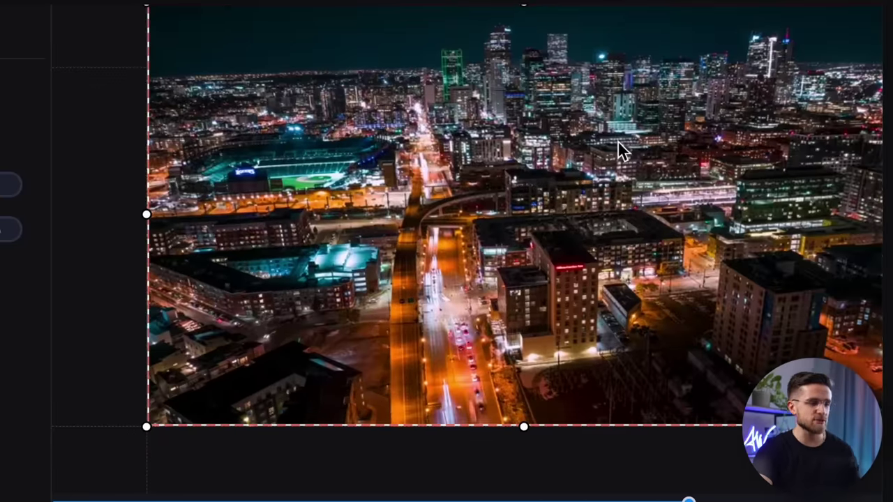
pyautogui.moveTo(623, 153); pyautogui.dragTo(624, 211)
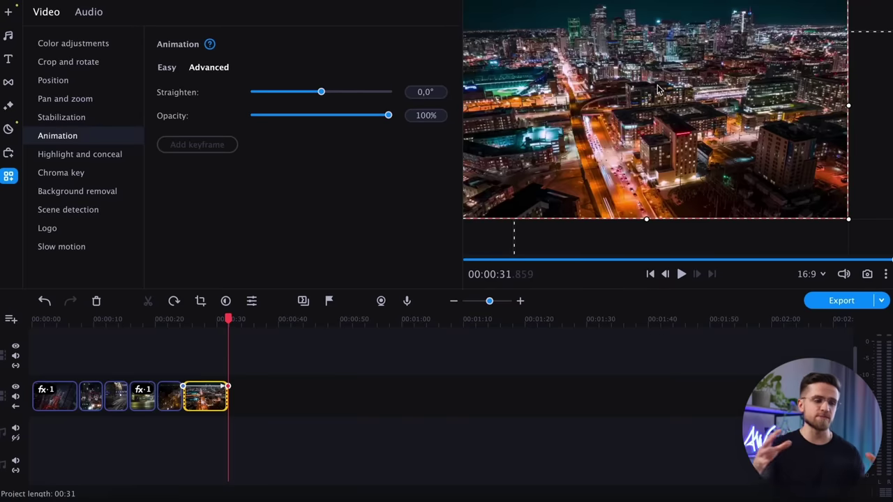
pyautogui.moveTo(503, 307); pyautogui.dragTo(399, 322)
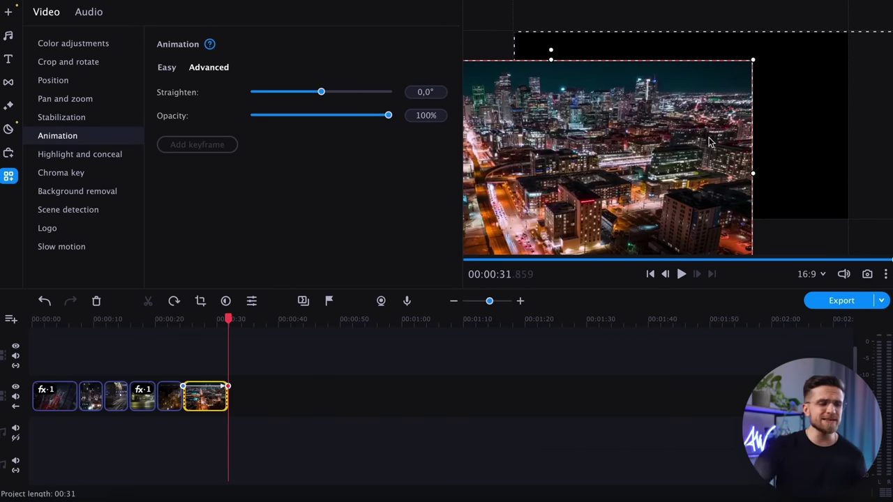
pyautogui.moveTo(755, 63); pyautogui.dragTo(892, 2)
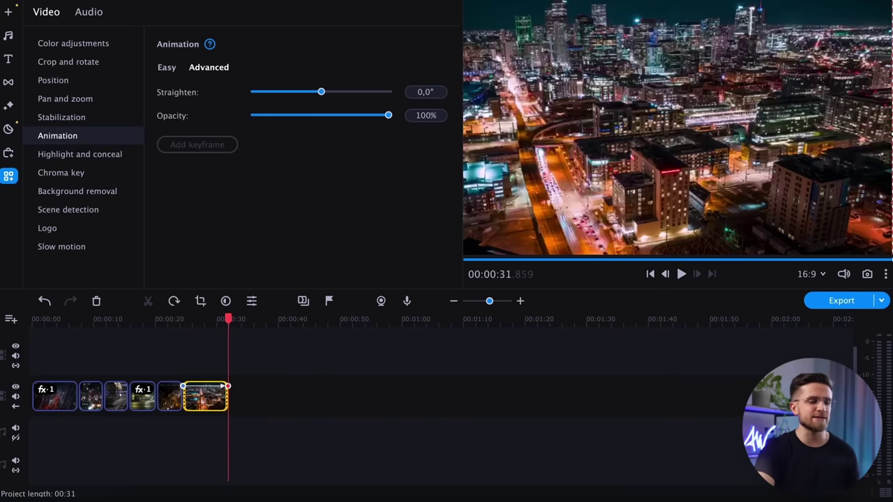
pyautogui.moveTo(784, 40); pyautogui.dragTo(731, 95)
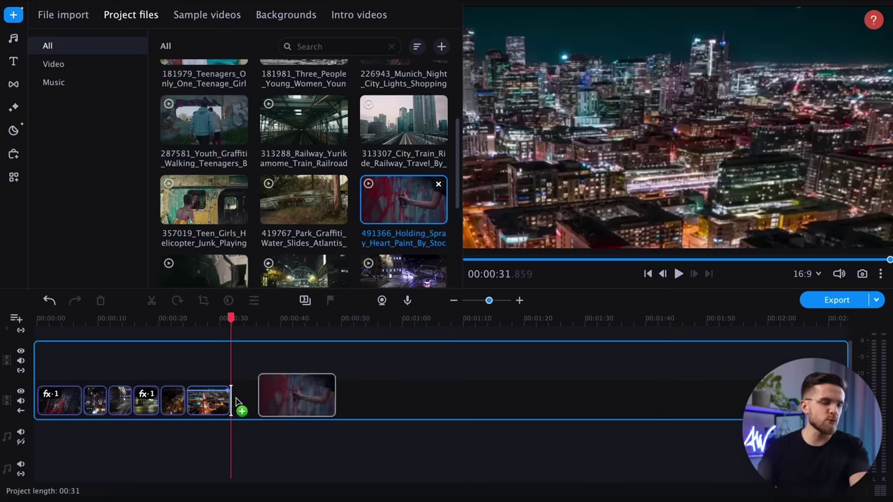
# Add a graffiti clip and then a train-platform clip, extending the project to 00:54
pyautogui.moveTo(237, 401); pyautogui.dragTo(235, 398)
pyautogui.moveTo(402, 205); pyautogui.dragTo(274, 403)
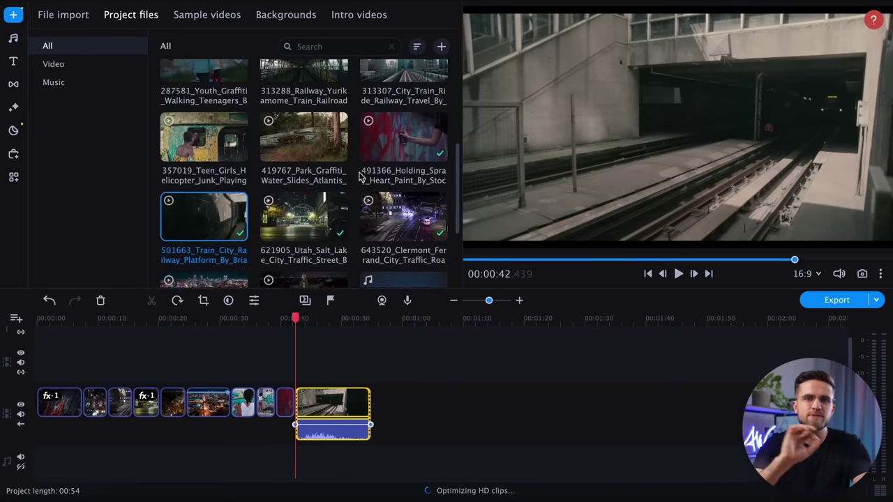
# Append the railway train, city train and park graffiti clips to the timeline
pyautogui.moveTo(321, 159); pyautogui.dragTo(422, 426)
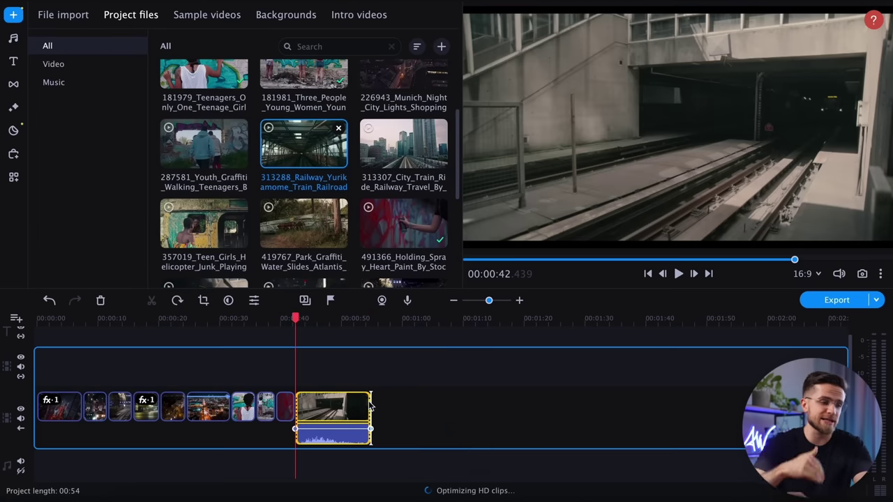
pyautogui.moveTo(370, 398); pyautogui.dragTo(372, 408)
pyautogui.moveTo(404, 144); pyautogui.dragTo(586, 411)
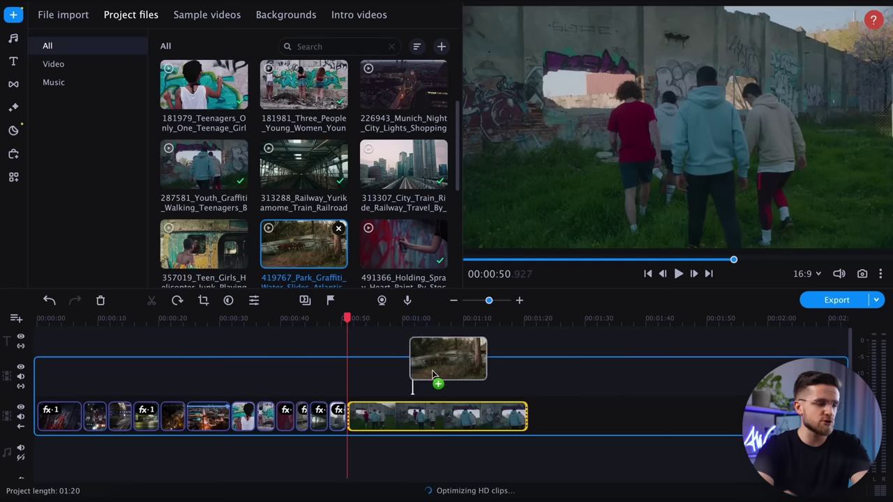
pyautogui.moveTo(431, 371); pyautogui.dragTo(496, 391)
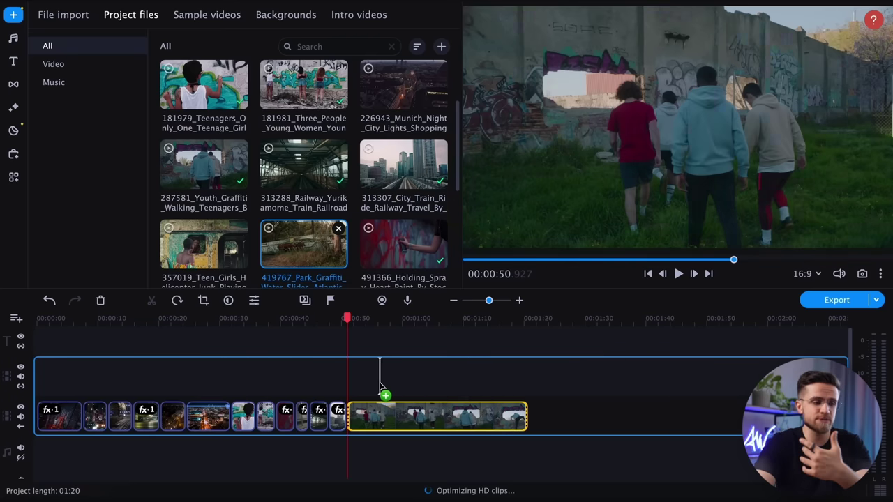
pyautogui.moveTo(379, 386); pyautogui.dragTo(379, 386)
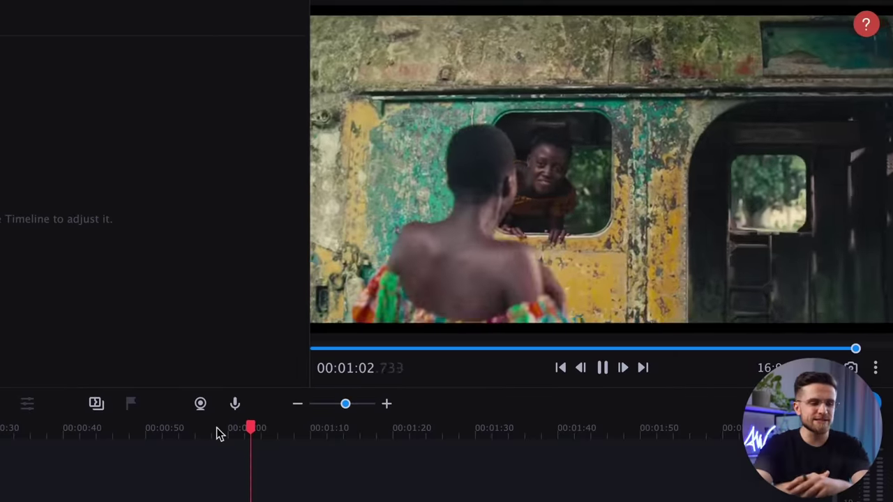
# Delete the last clip at 00:58, then append a black background with the Clean line title
pyautogui.click(394, 318)
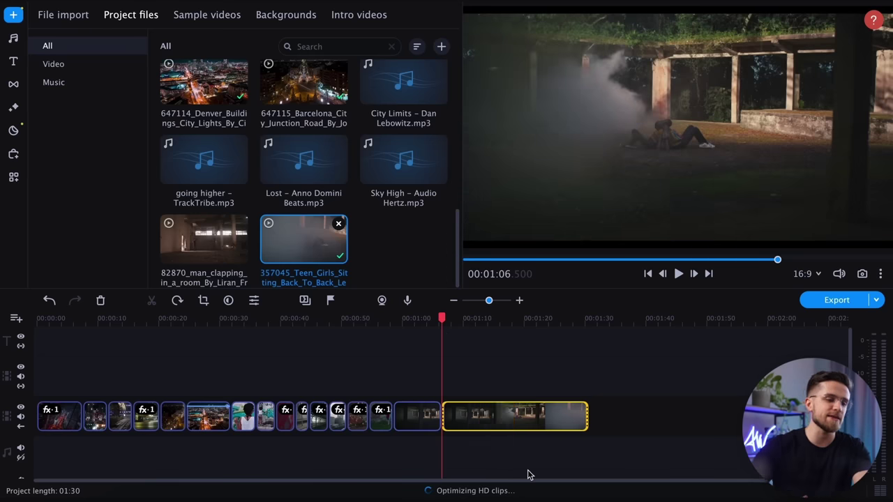
pyautogui.press('Delete')
pyautogui.click(419, 416)
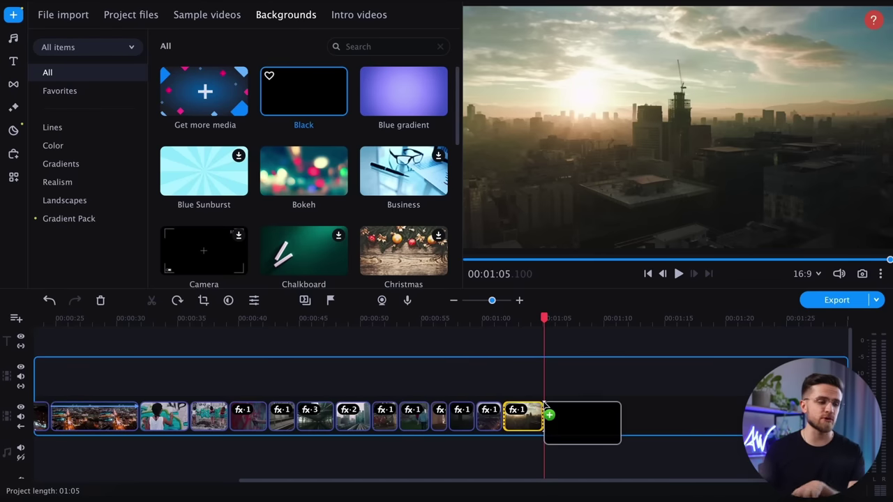
pyautogui.moveTo(547, 408); pyautogui.dragTo(549, 410)
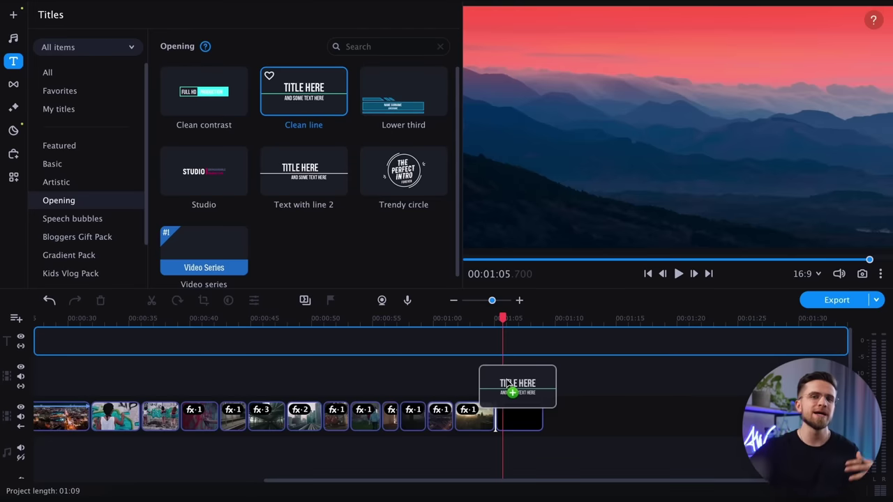
pyautogui.moveTo(509, 382); pyautogui.dragTo(506, 399)
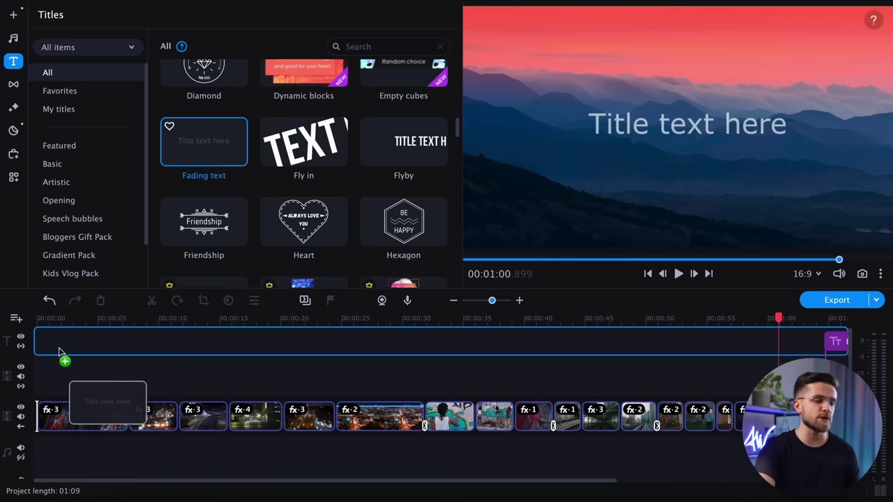
# Place a Fading text title at 0:00, trim it to about 4.5 seconds, and open its settings
pyautogui.moveTo(63, 355); pyautogui.dragTo(60, 339)
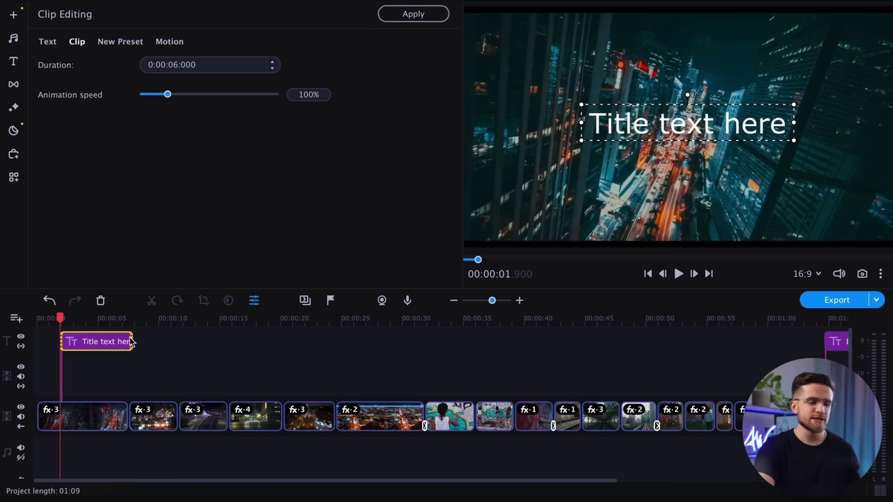
pyautogui.moveTo(134, 342); pyautogui.dragTo(115, 341)
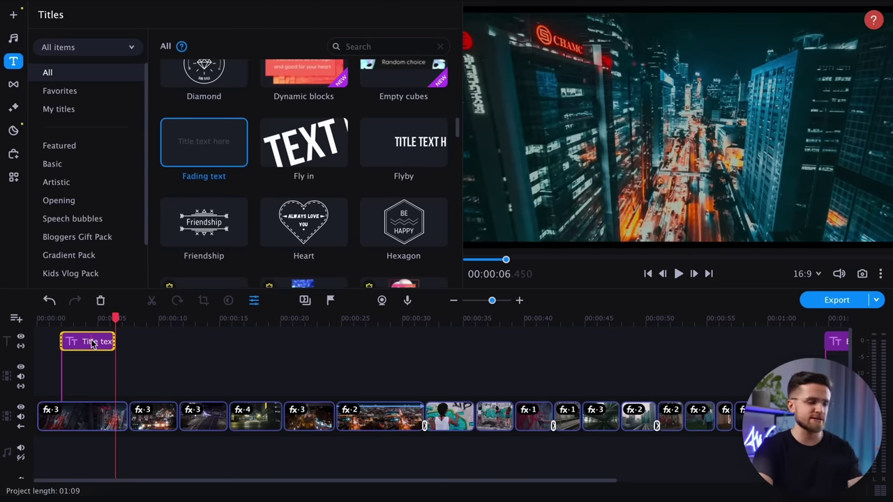
pyautogui.doubleClick(91, 342)
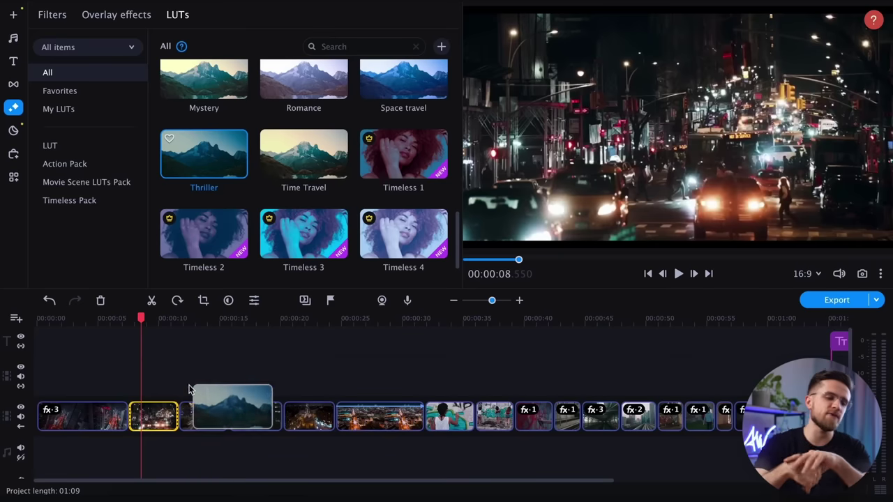
# Give clip 2 the Thriller LUT, brightness 96 and Noise – color low, then review applied effects
pyautogui.moveTo(153, 412); pyautogui.dragTo(155, 413)
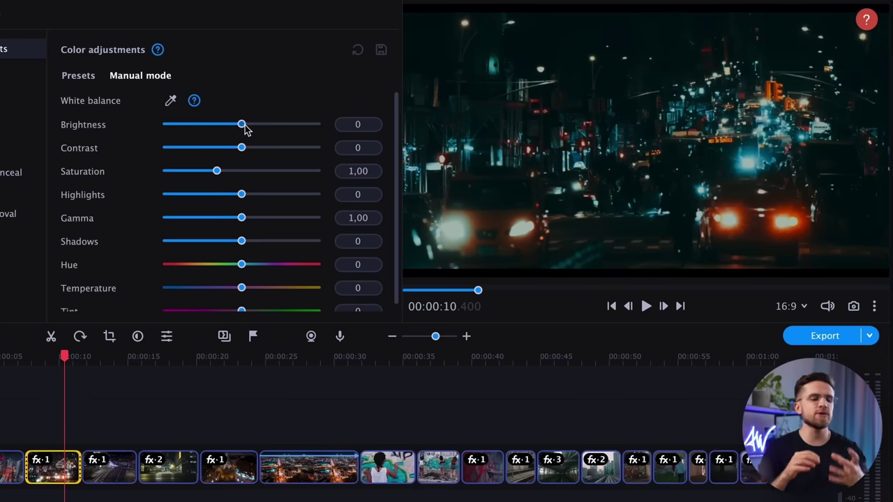
pyautogui.moveTo(244, 129); pyautogui.dragTo(279, 149)
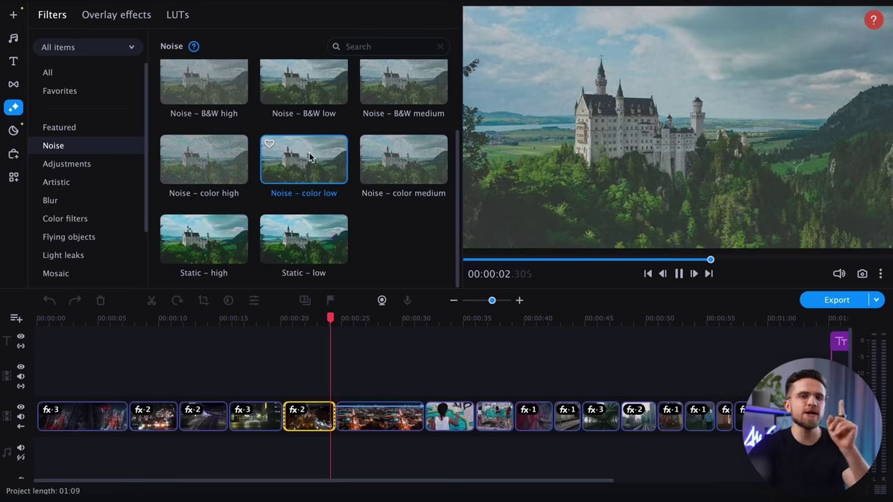
pyautogui.moveTo(310, 158); pyautogui.dragTo(156, 419)
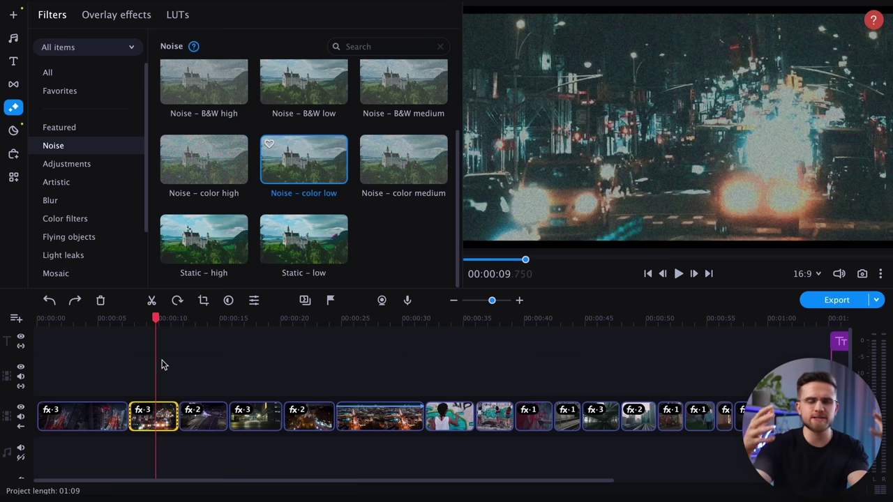
pyautogui.doubleClick(165, 420)
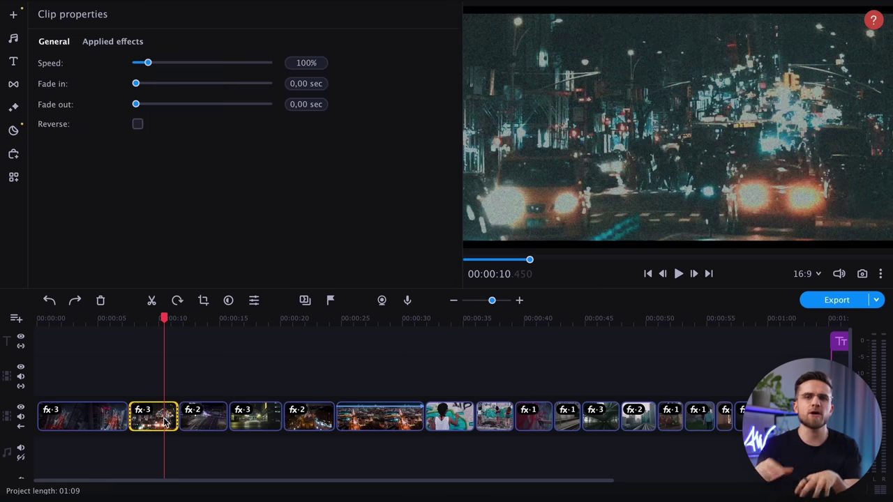
pyautogui.click(148, 413)
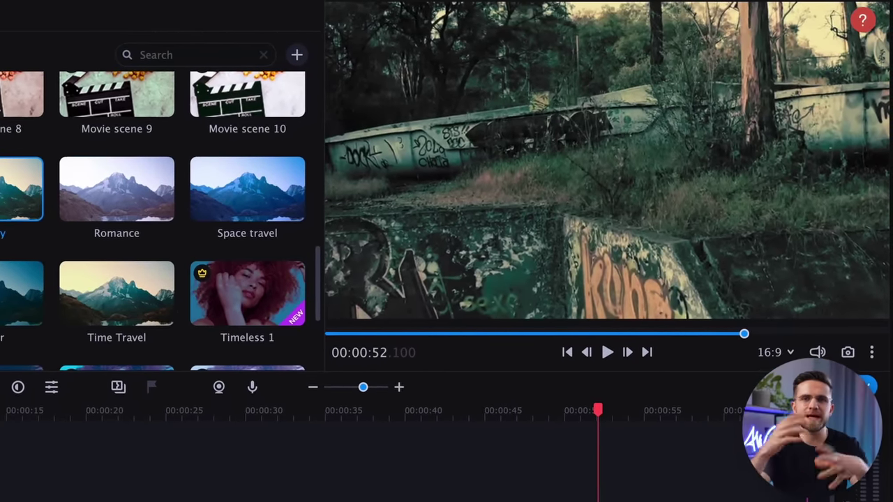
# Apply the Mystery LUT to the graffiti clip and play back the graded clips
pyautogui.moveTo(24, 189); pyautogui.dragTo(588, 475)
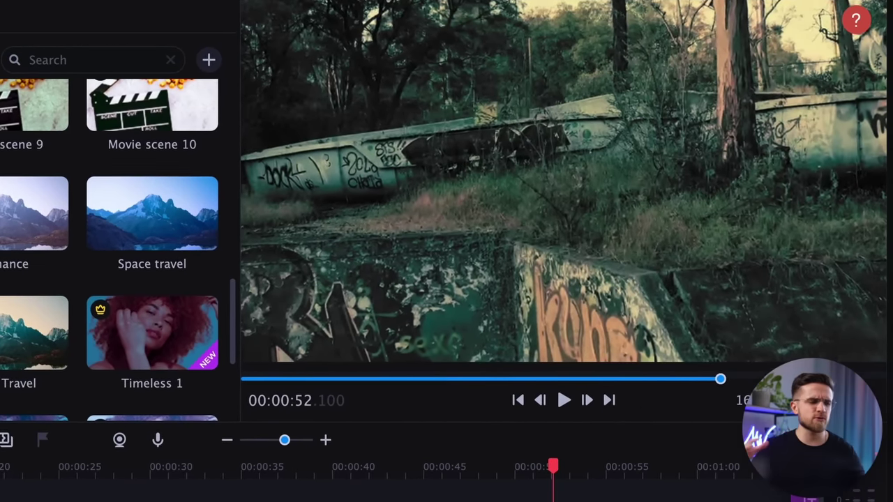
pyautogui.moveTo(588, 475); pyautogui.dragTo(470, 483)
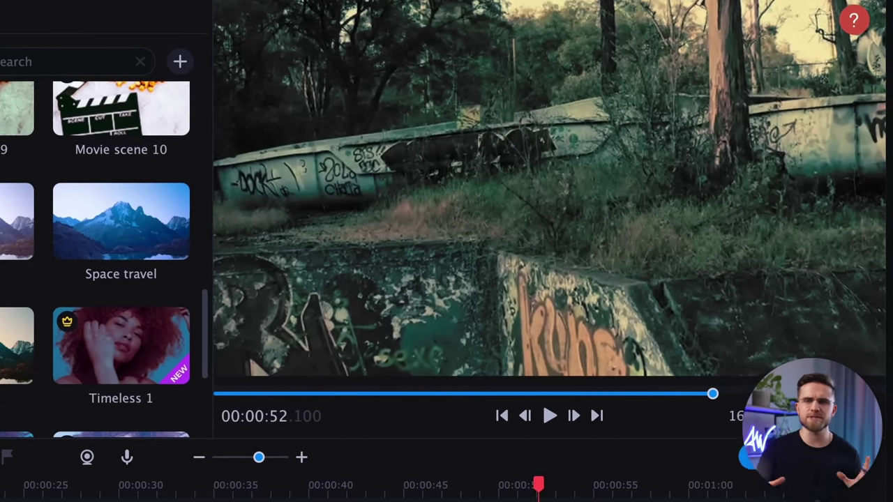
pyautogui.press('space')
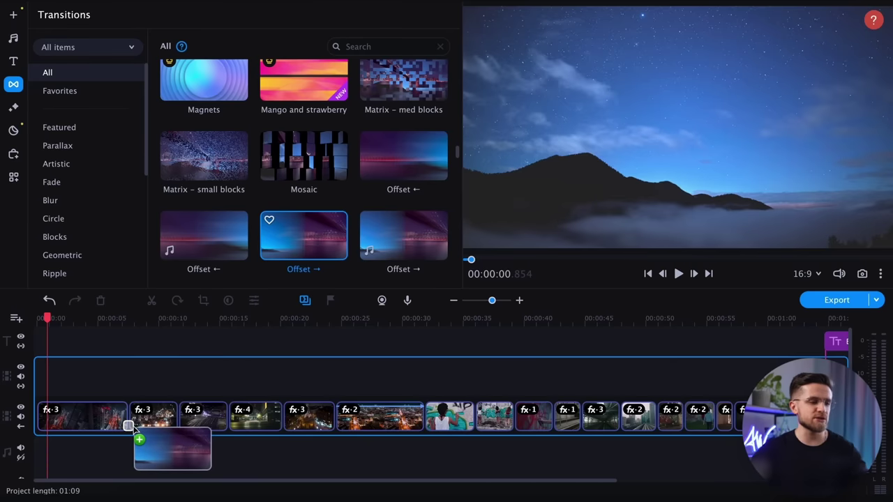
# Browse the intro and filter packs in the Effects Store, then close the store
pyautogui.moveTo(129, 427); pyautogui.dragTo(128, 427)
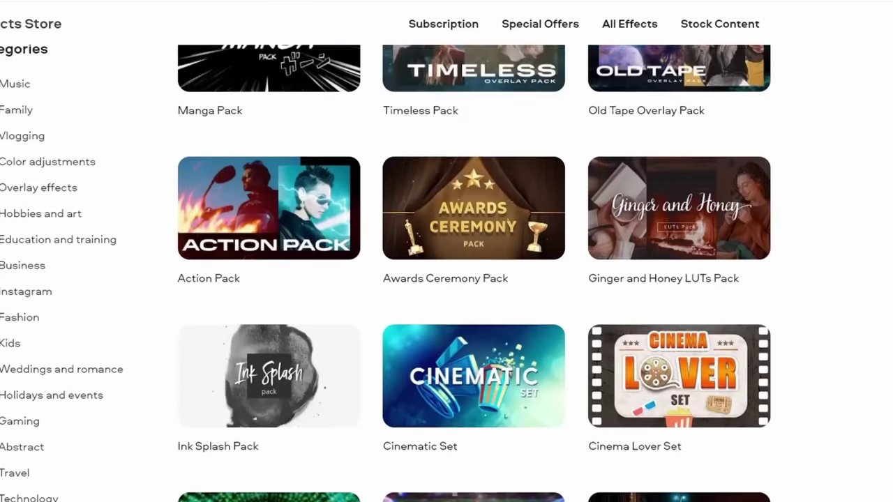
# Place 'City Limits - Dan Lebowitz.mp3' from Project files on the audio track at 0:00
pyautogui.scroll(-5, 386, 273)
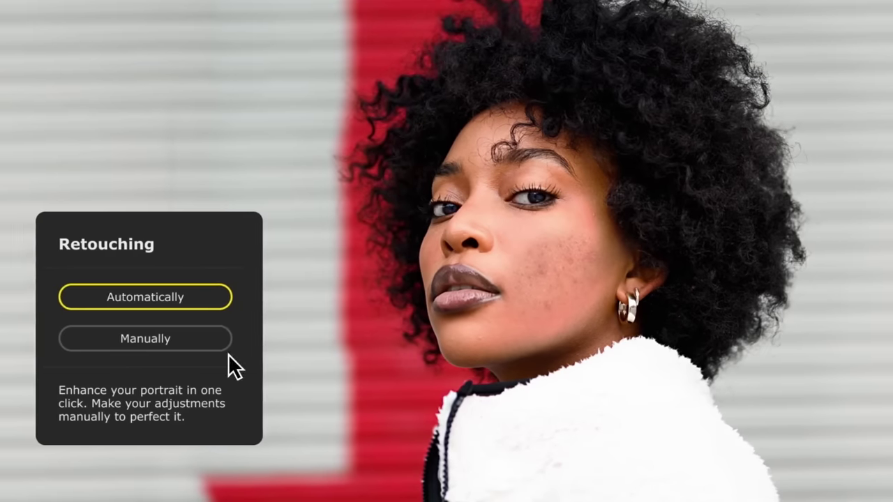
pyautogui.click(213, 300)
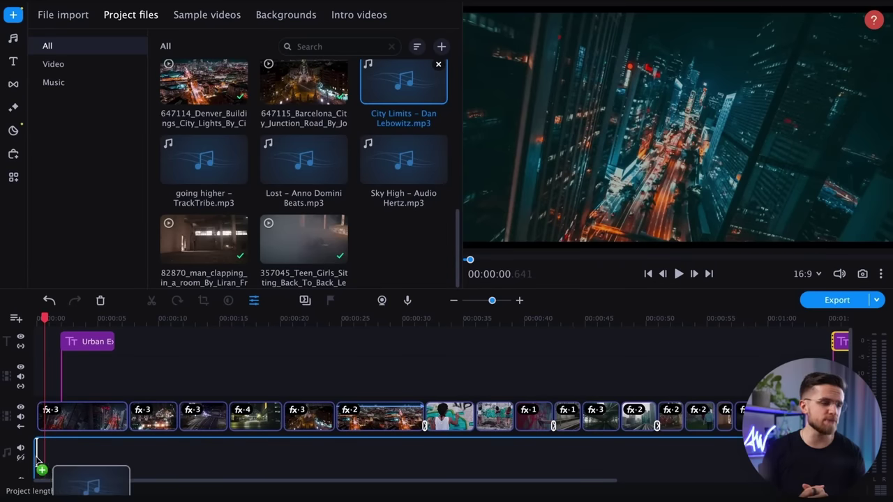
pyautogui.moveTo(39, 461); pyautogui.dragTo(37, 461)
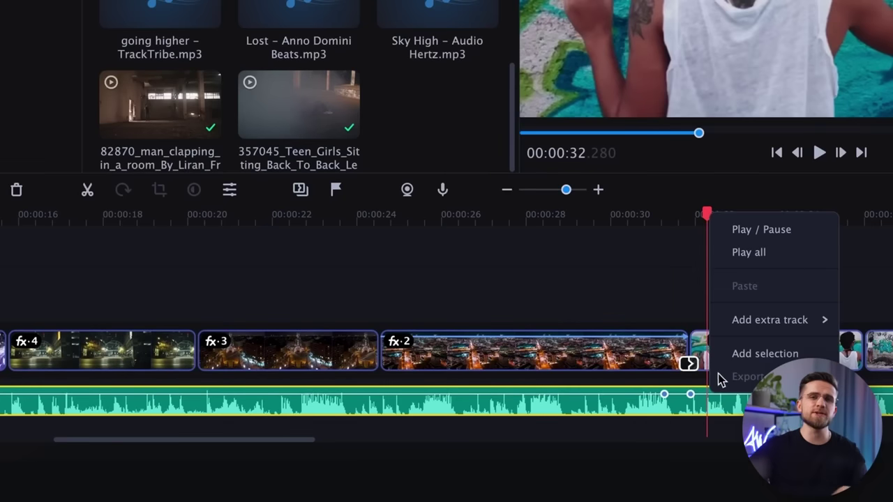
# Split the City Limits music at 00:00:32 and drag its volume point into a fade-out
pyautogui.scroll(2, 704, 409)
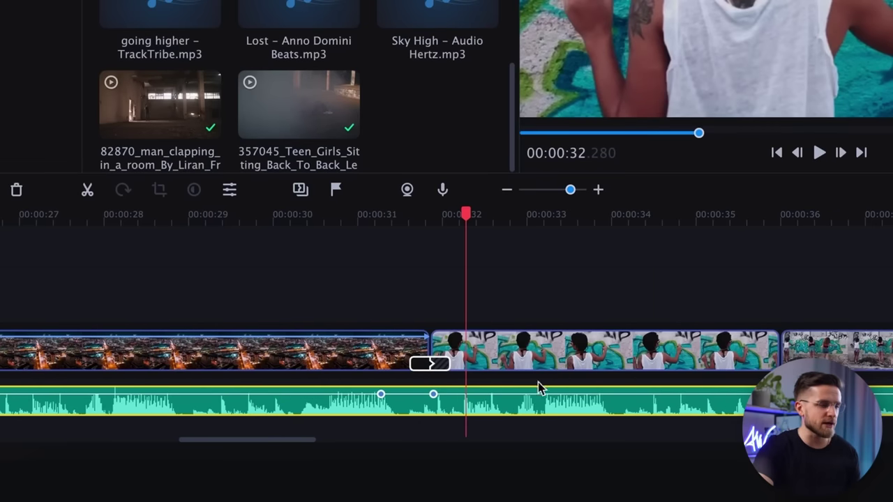
pyautogui.rightClick(466, 401)
pyautogui.moveTo(434, 394)
pyautogui.mouseDown()
pyautogui.moveTo(445, 398)
pyautogui.moveTo(423, 397)
pyautogui.mouseUp()
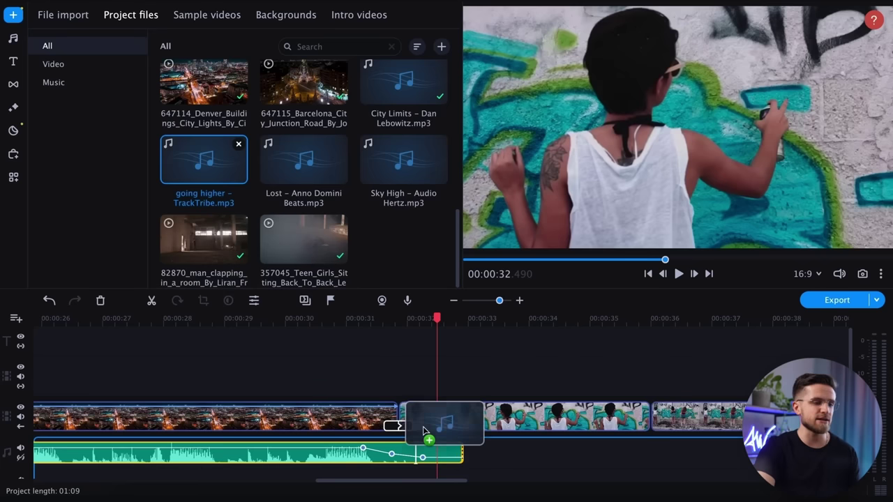
# Add 'going higher – TrackTribe.mp3' on a new audio track at 00:33 and preview playback
pyautogui.moveTo(400, 476); pyautogui.dragTo(370, 452)
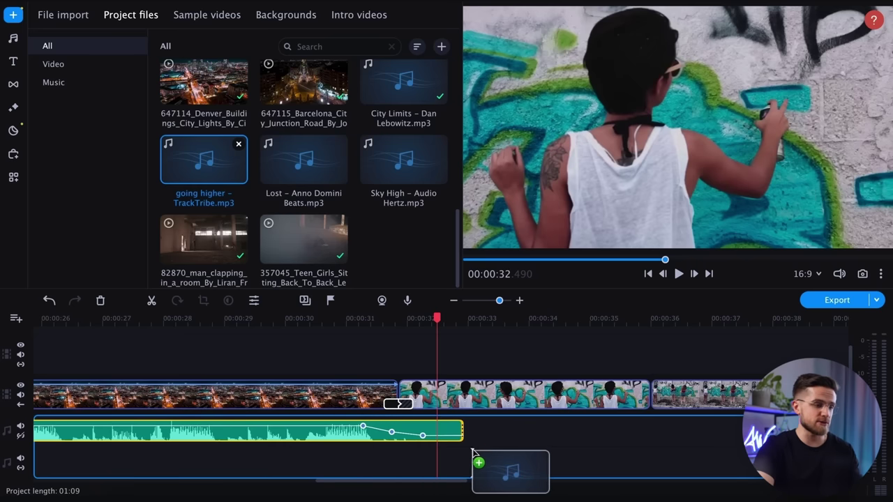
pyautogui.moveTo(473, 452); pyautogui.dragTo(473, 452)
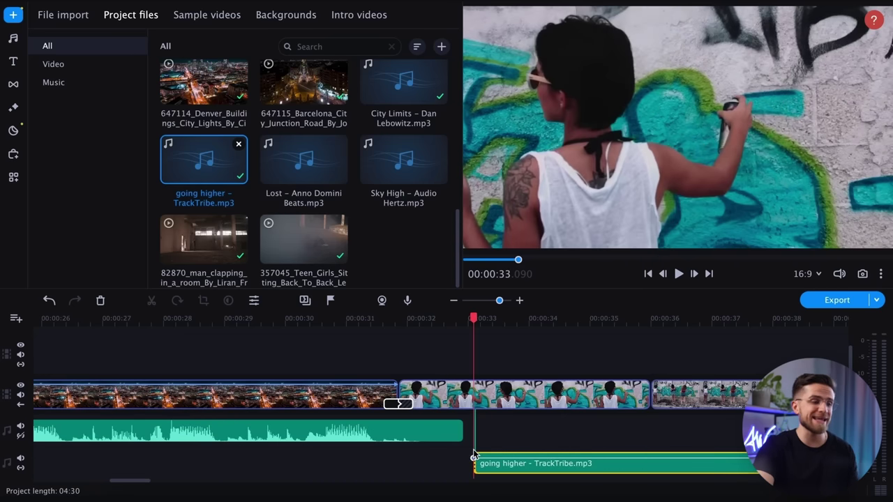
pyautogui.press('space')
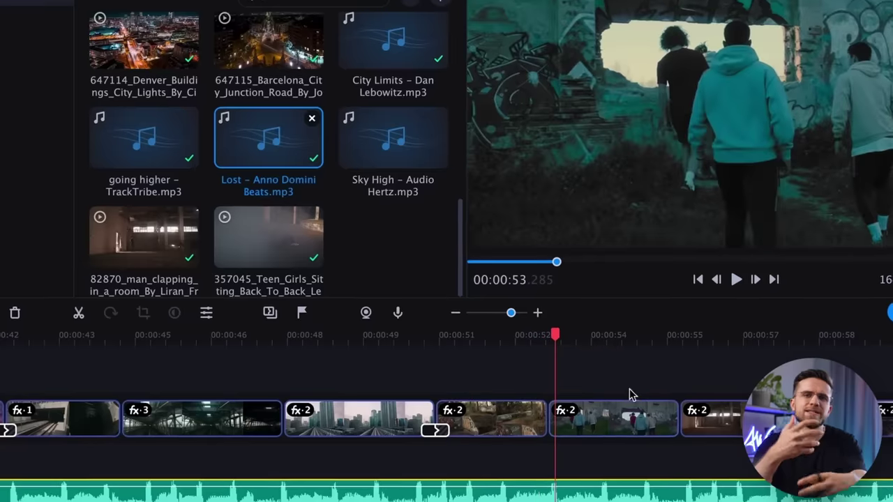
pyautogui.press('space')
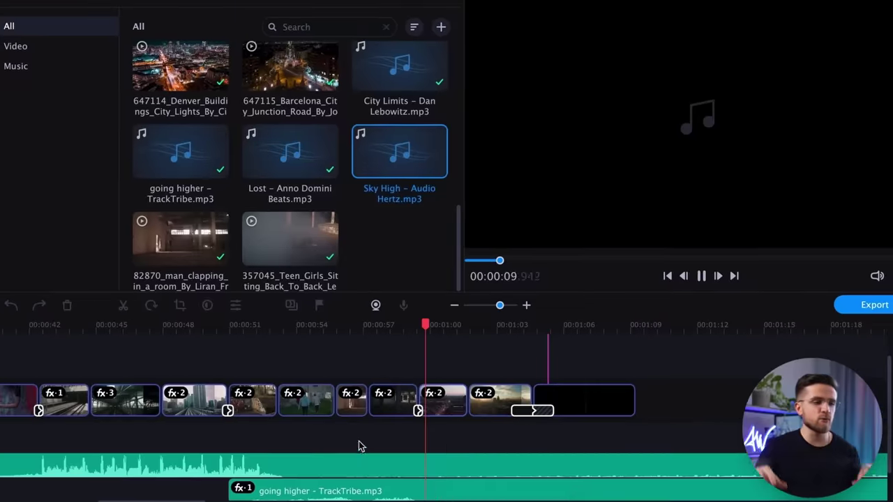
# Add the Sky High music on another audio track around 00:58 and bring up its options
pyautogui.moveTo(399, 150); pyautogui.dragTo(377, 435)
pyautogui.click(558, 328)
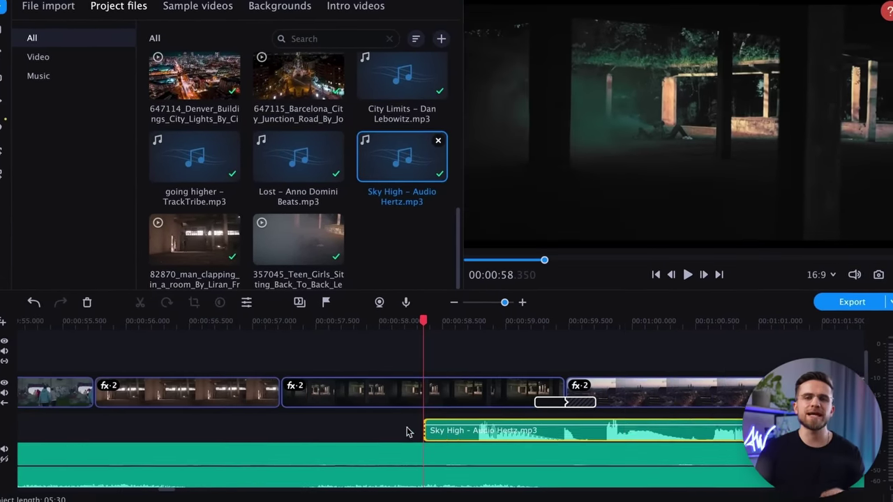
pyautogui.rightClick(640, 426)
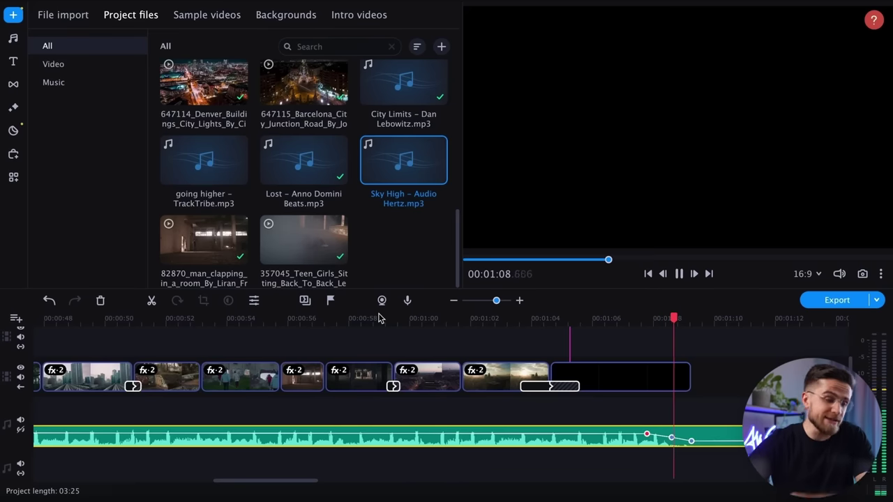